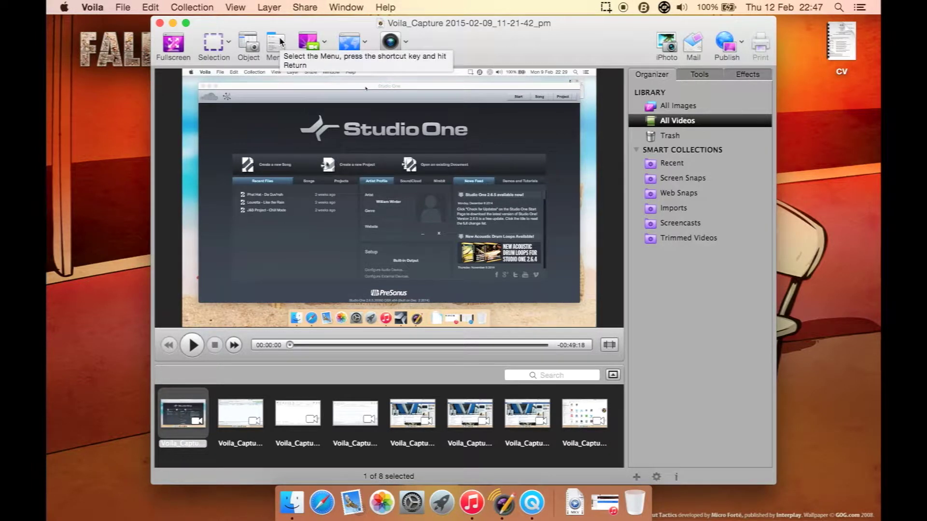
Step: Browse the window arrangement options and the fullscreen/selection recording modes without changing anything
{"action": "left_click", "coordinate": [333, 4]}
{"action": "left_click", "coordinate": [333, 4]}
{"action": "left_click", "coordinate": [333, 4]}
{"action": "left_click", "coordinate": [334, 5]}
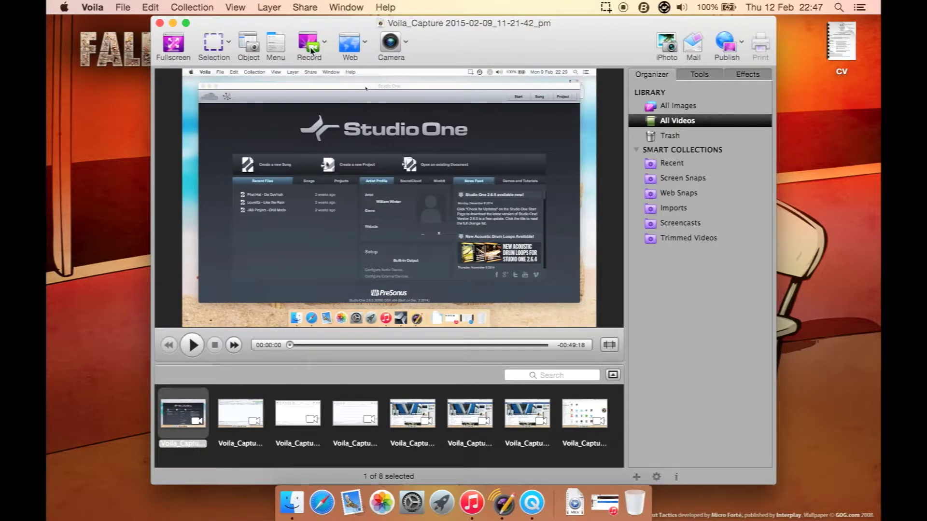
{"action": "left_click", "coordinate": [323, 42]}
{"action": "left_click", "coordinate": [324, 44]}
Step: Load bbc.co.uk in the Voila Browser, dismiss the cookie notice, and turn on element snapping
{"action": "left_click", "coordinate": [365, 42]}
{"action": "left_click", "coordinate": [375, 59]}
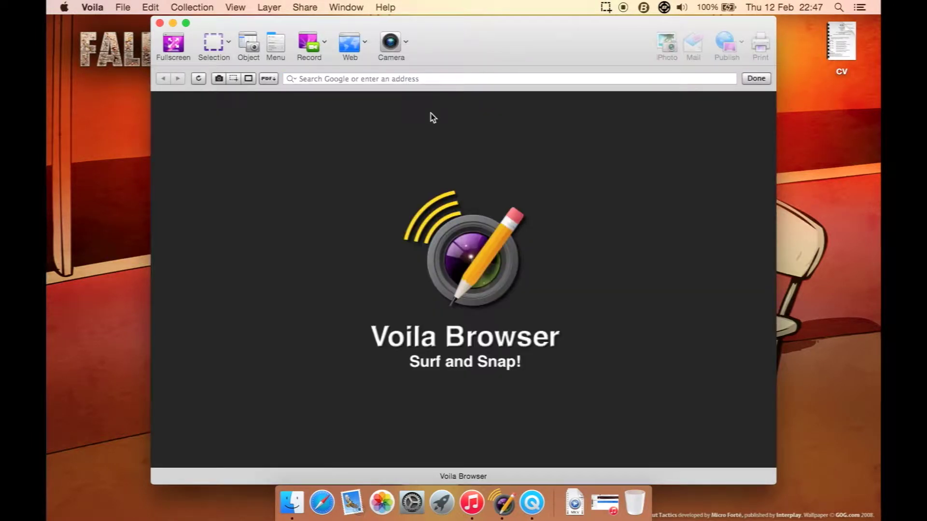
{"action": "left_click", "coordinate": [382, 78]}
{"action": "type", "text": "g"}
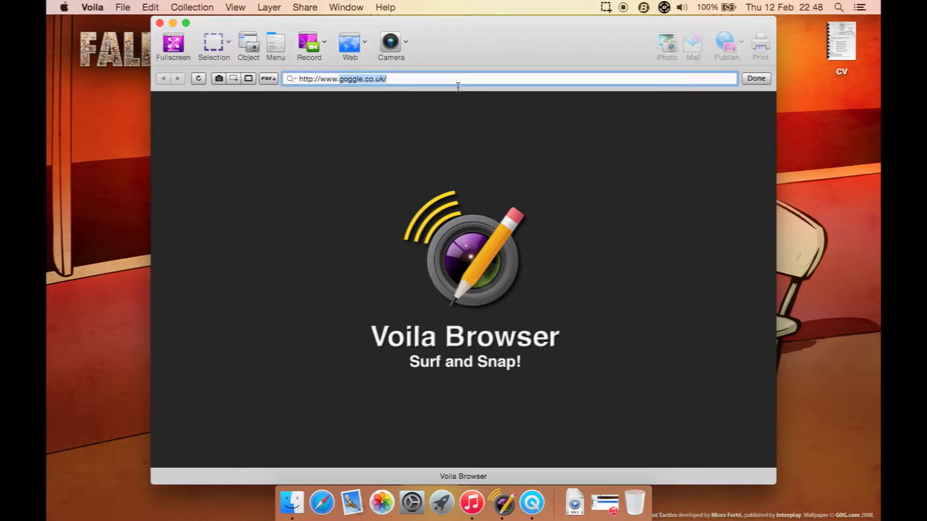
{"action": "type", "text": "bbc.co.uk"}
{"action": "key", "text": "Return"}
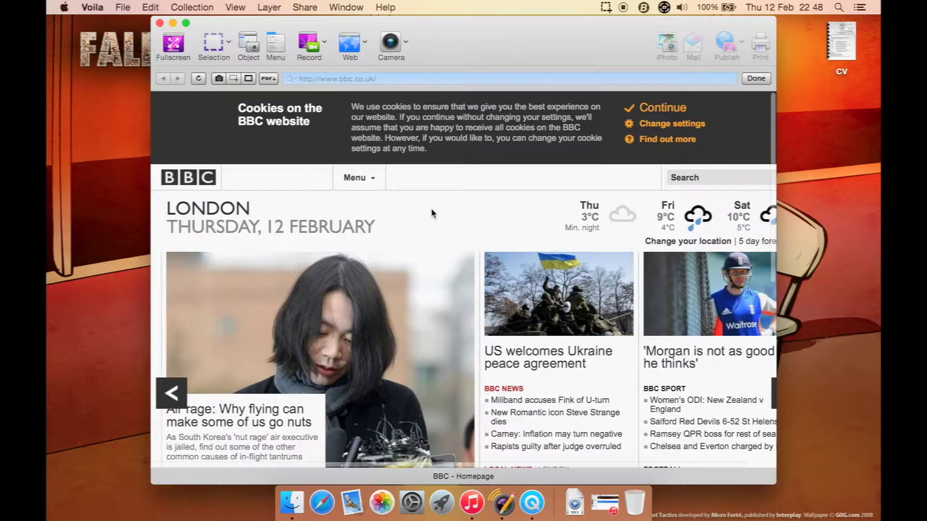
{"action": "left_click", "coordinate": [661, 108]}
{"action": "left_click", "coordinate": [249, 78]}
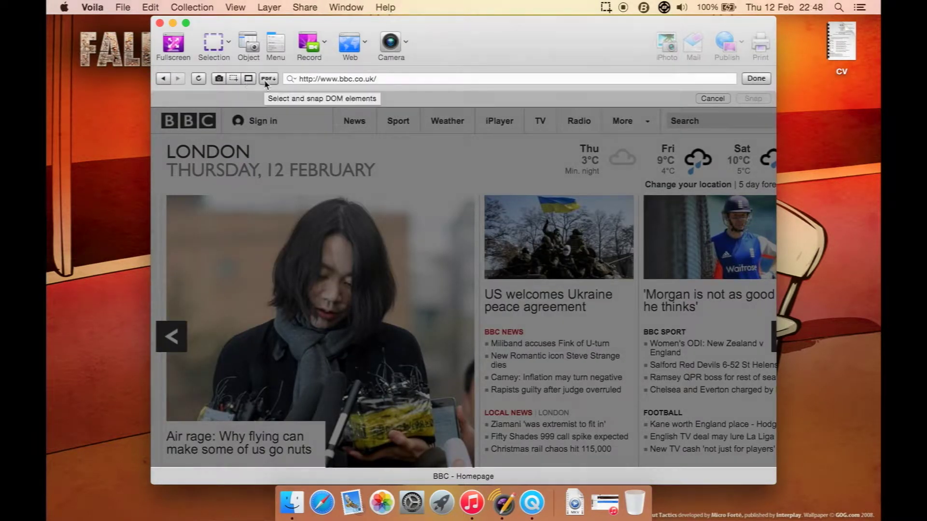
Step: Cancel the PDF export of the BBC page and close the Voila Browser with Done
{"action": "left_click", "coordinate": [273, 80]}
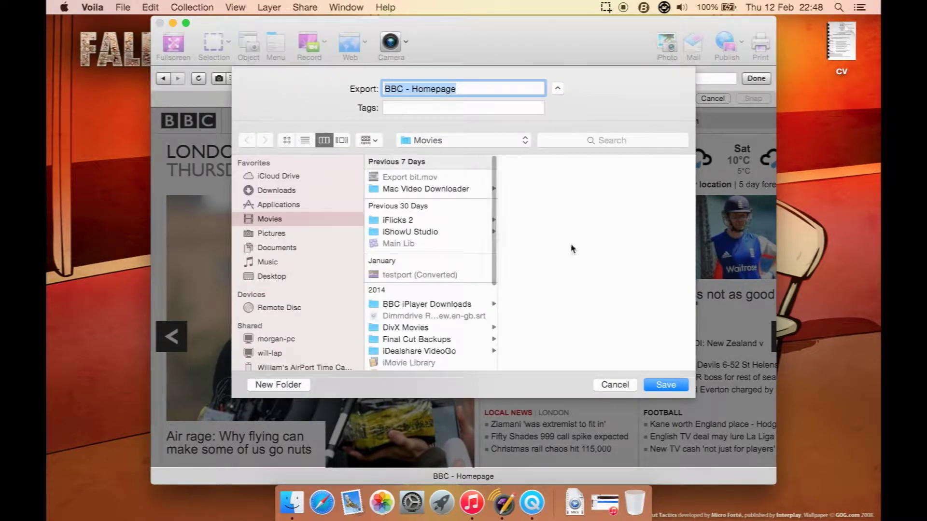
{"action": "left_click", "coordinate": [611, 388]}
{"action": "left_click", "coordinate": [757, 80]}
{"action": "left_click", "coordinate": [366, 43]}
{"action": "left_click", "coordinate": [365, 42]}
{"action": "left_click", "coordinate": [407, 43]}
{"action": "left_click", "coordinate": [522, 45]}
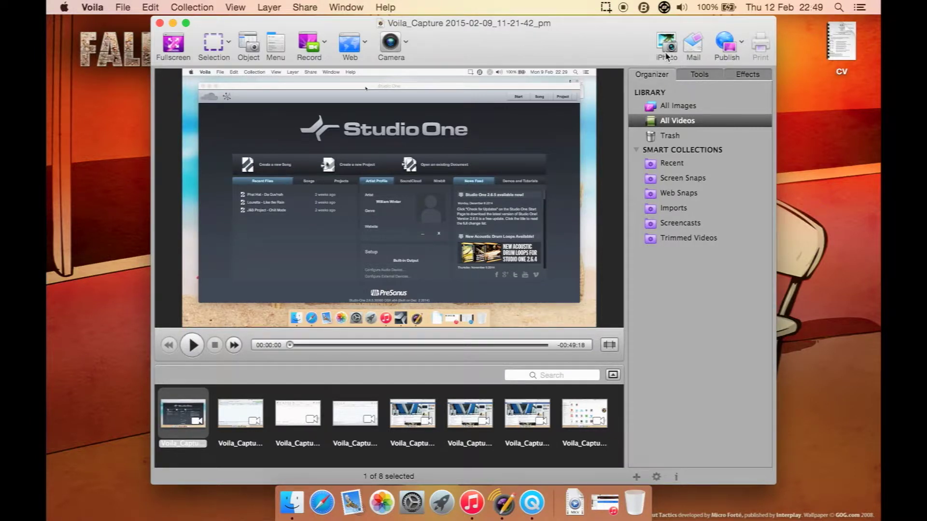
{"action": "left_click", "coordinate": [741, 41]}
Step: Dismiss the sharing options and switch the sidebar to Tools, then to its Effects list
{"action": "left_click", "coordinate": [630, 52]}
{"action": "left_click", "coordinate": [698, 78]}
{"action": "left_click", "coordinate": [756, 76]}
Step: Switch the sidebar back to the Organizer tab to show the video thumbnails
{"action": "left_click", "coordinate": [651, 75]}
{"action": "left_click", "coordinate": [612, 376]}
{"action": "left_click", "coordinate": [613, 78]}
{"action": "left_click", "coordinate": [92, 5]}
{"action": "left_click", "coordinate": [112, 23]}
{"action": "left_click", "coordinate": [354, 91]}
{"action": "left_click", "coordinate": [92, 7]}
Step: Choose Voila > Preferences to display the General pane
{"action": "left_click", "coordinate": [116, 46]}
Step: In the Record pane, try a 30 FPS maximum frame rate, then restore 60 FPS
{"action": "left_click", "coordinate": [371, 87]}
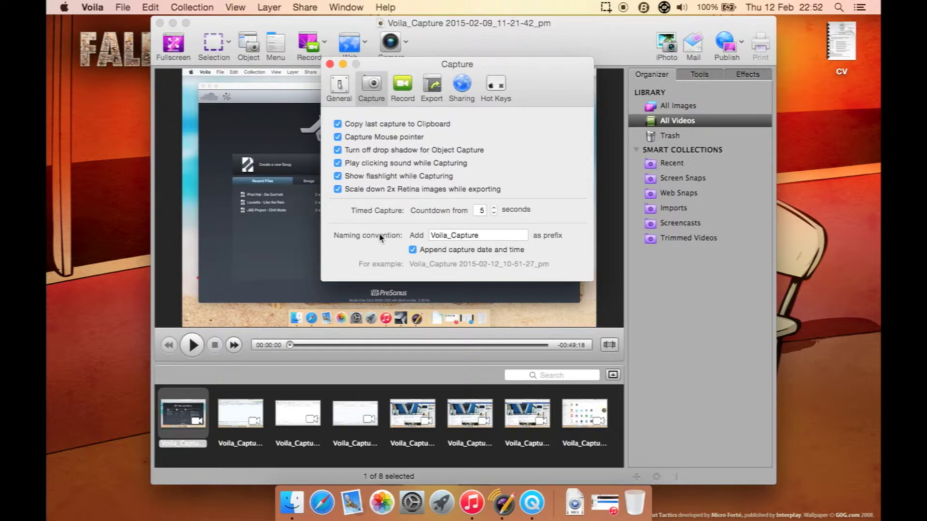
{"action": "left_click", "coordinate": [403, 87]}
{"action": "left_click", "coordinate": [496, 149]}
{"action": "left_click", "coordinate": [482, 138]}
{"action": "left_click", "coordinate": [499, 149]}
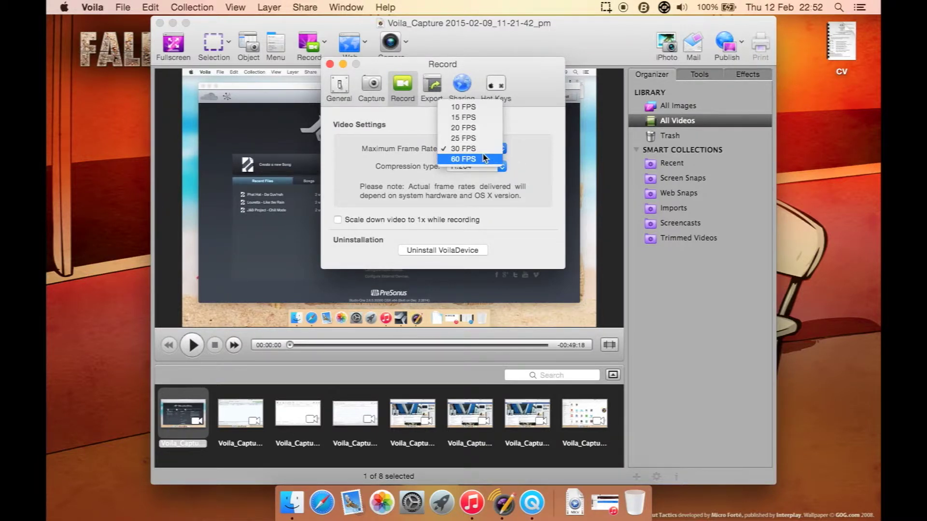
{"action": "left_click", "coordinate": [483, 158]}
Step: Review the compression types keeping H.264, then switch to the Export settings
{"action": "left_click", "coordinate": [493, 166]}
{"action": "left_click", "coordinate": [514, 178]}
{"action": "left_click", "coordinate": [430, 85]}
Step: Review the YouTube sharing account and the list of sharing services that can be added
{"action": "left_click", "coordinate": [462, 86]}
{"action": "left_click", "coordinate": [413, 163]}
{"action": "left_click", "coordinate": [343, 306]}
{"action": "left_click", "coordinate": [408, 295]}
Step: Check the Hot Keys settings, close Preferences, and browse the Edit menu
{"action": "left_click", "coordinate": [492, 94]}
{"action": "scroll", "coordinate": [492, 201], "scroll_direction": "down", "scroll_amount": 3}
{"action": "left_click", "coordinate": [329, 64]}
{"action": "left_click", "coordinate": [158, 8]}
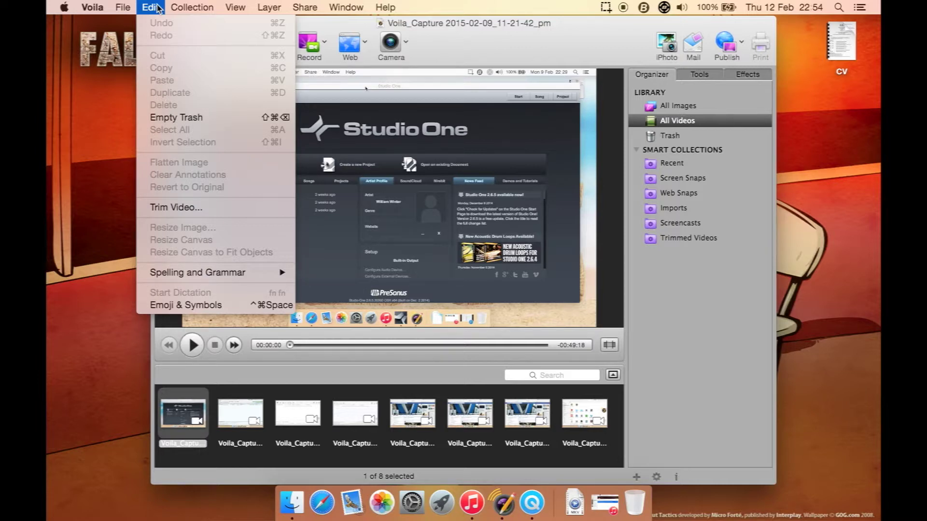
Step: Browse the Collection and View menus and switch the window to full screen
{"action": "mouse_move", "coordinate": [195, 8]}
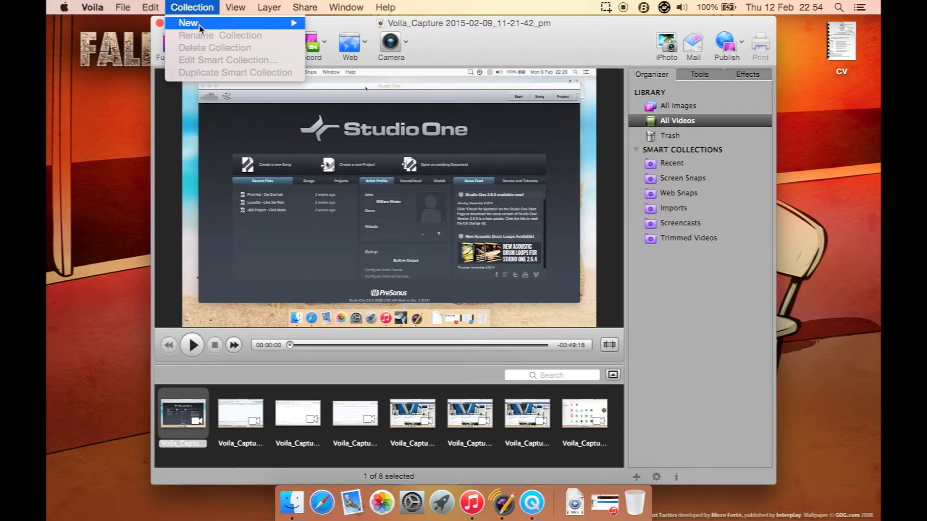
{"action": "mouse_move", "coordinate": [231, 9]}
{"action": "left_click", "coordinate": [270, 179]}
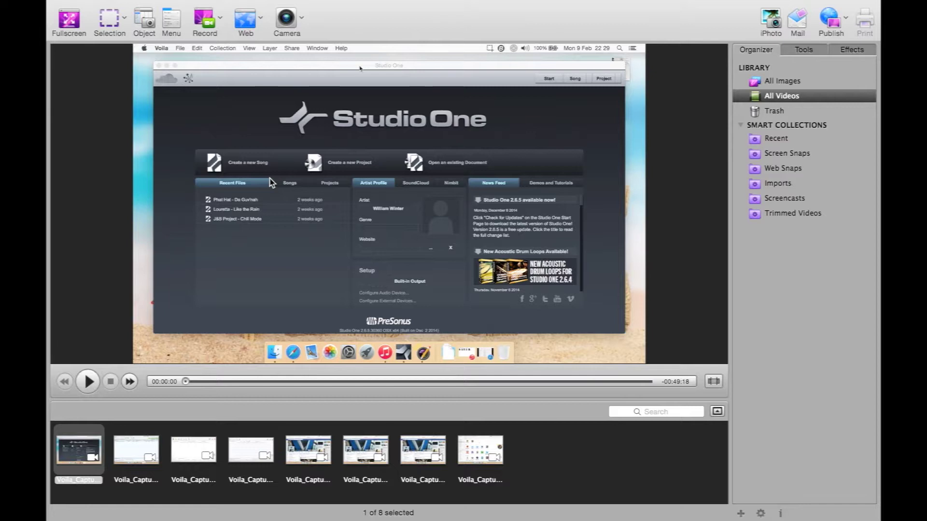
Step: Start Share > Export Video… and review the Format popup's choices
{"action": "left_click", "coordinate": [235, 7]}
{"action": "mouse_move", "coordinate": [263, 8]}
{"action": "mouse_move", "coordinate": [303, 7]}
{"action": "left_click", "coordinate": [313, 26]}
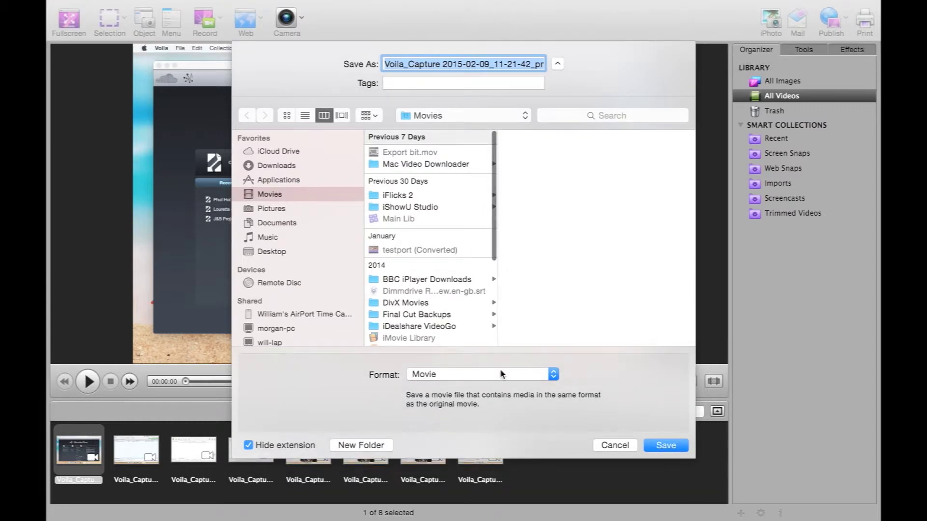
{"action": "left_click", "coordinate": [502, 375]}
Step: Cancel the Movie export and browse the Share menu's Send to and Publish submenus
{"action": "left_click", "coordinate": [424, 379]}
{"action": "left_click", "coordinate": [614, 445]}
{"action": "left_click", "coordinate": [304, 7]}
{"action": "mouse_move", "coordinate": [352, 72]}
{"action": "mouse_move", "coordinate": [348, 88]}
Step: Open and close the sharing Configure window, then browse the Window and Help menus
{"action": "left_click", "coordinate": [416, 138]}
{"action": "left_click", "coordinate": [329, 63]}
{"action": "left_click", "coordinate": [346, 7]}
{"action": "mouse_move", "coordinate": [381, 6]}
{"action": "left_click", "coordinate": [343, 7]}
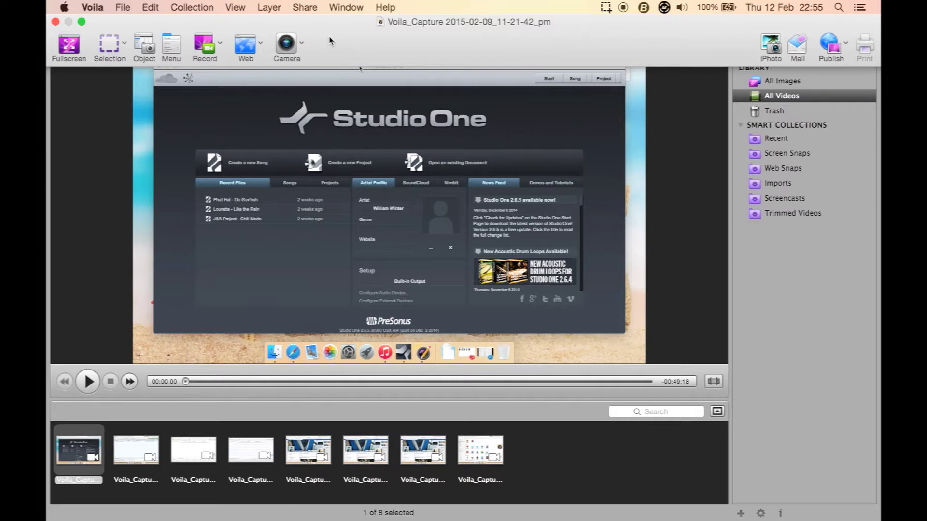